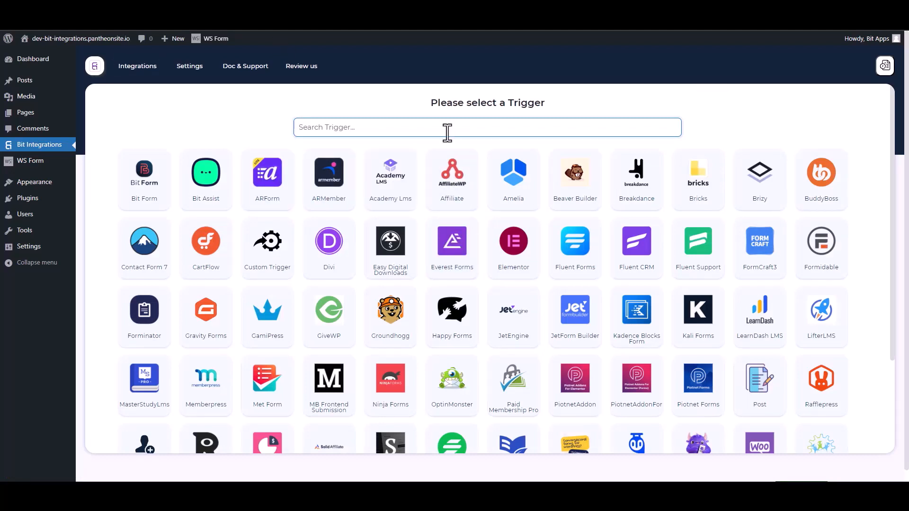
# - Search for 'ws' and pick WS Form as the integration trigger
pyautogui.write('ws')
pyautogui.click(477, 188)
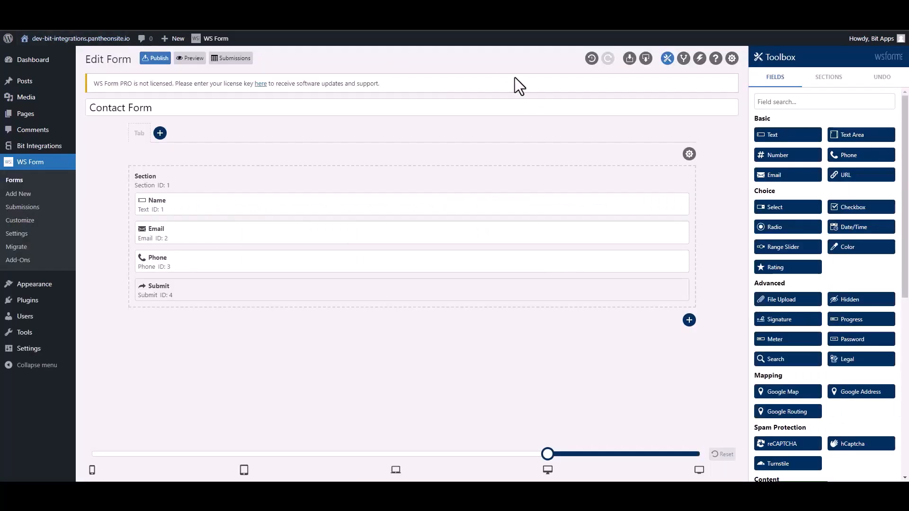
# - Add a Contact Form action named 'Bit Integ' that runs a WordPress Hook, type Action - do_action
pyautogui.click(699, 59)
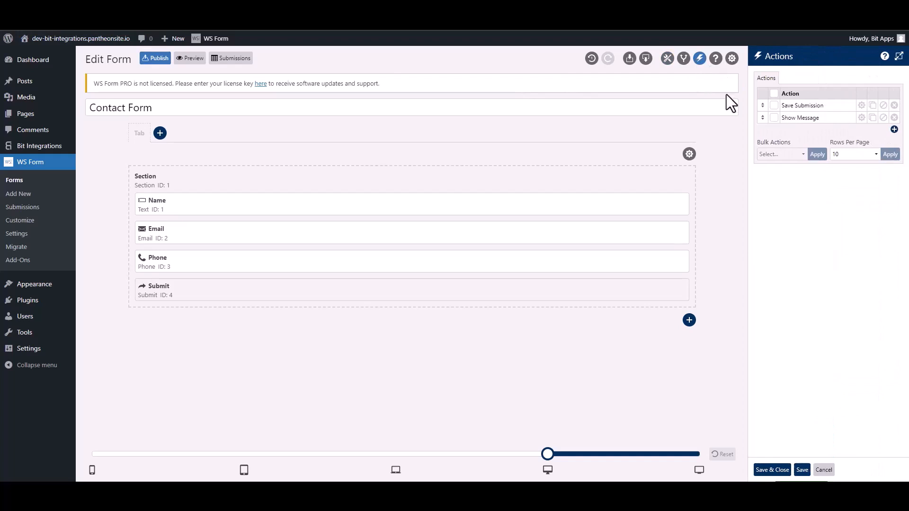
pyautogui.click(894, 129)
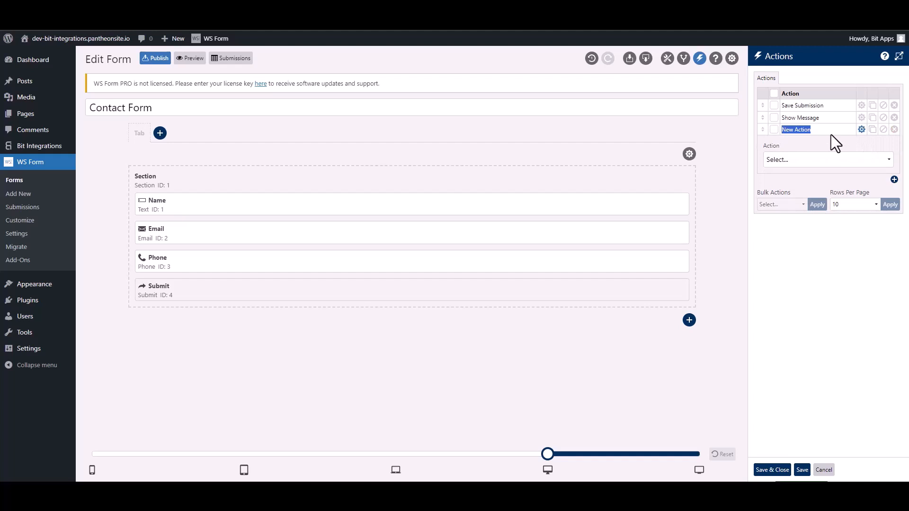
pyautogui.write('Bit Integra')
pyautogui.click(814, 162)
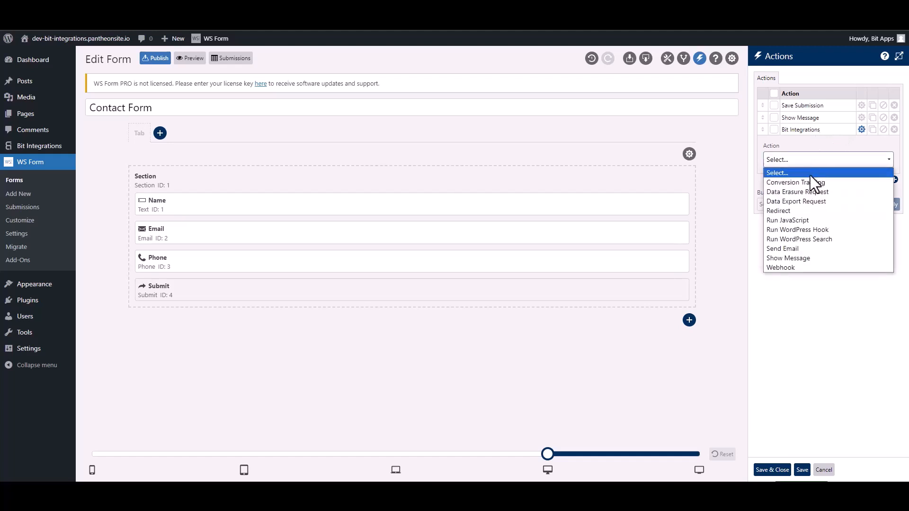
pyautogui.click(825, 228)
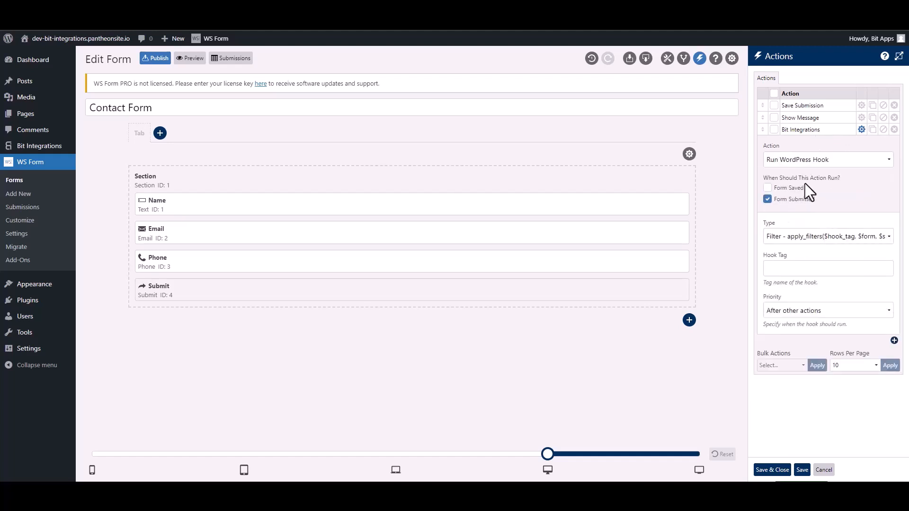
pyautogui.click(791, 240)
pyautogui.click(790, 258)
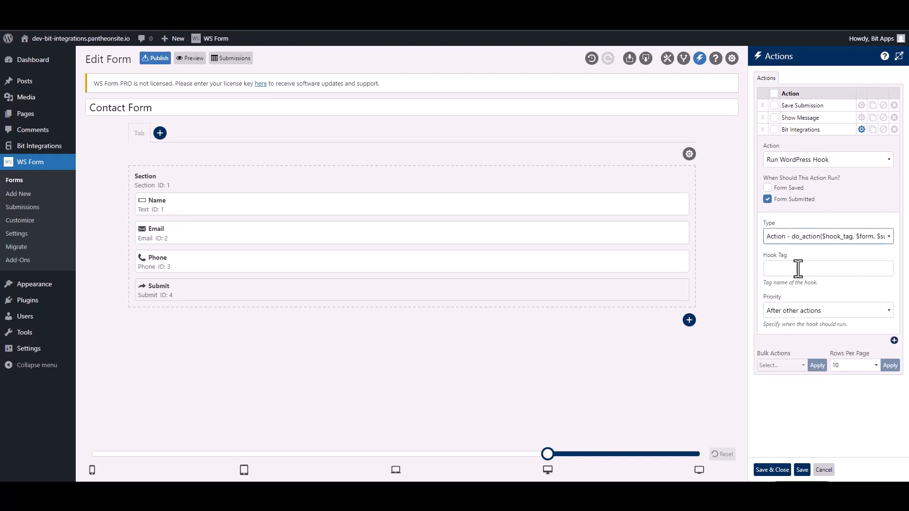
pyautogui.click(799, 269)
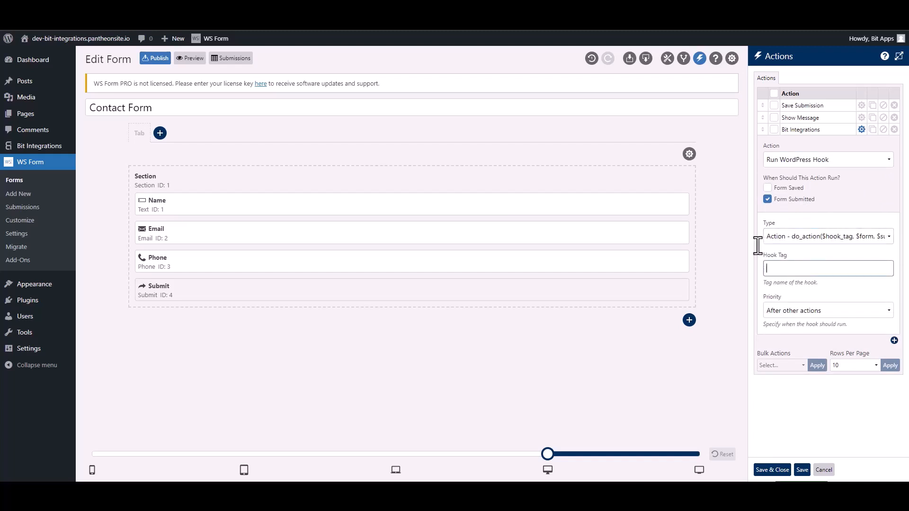
# - Copy the hook tag ws_form_action_for_bi from the Bit Integrations setup note
pyautogui.click(237, 9)
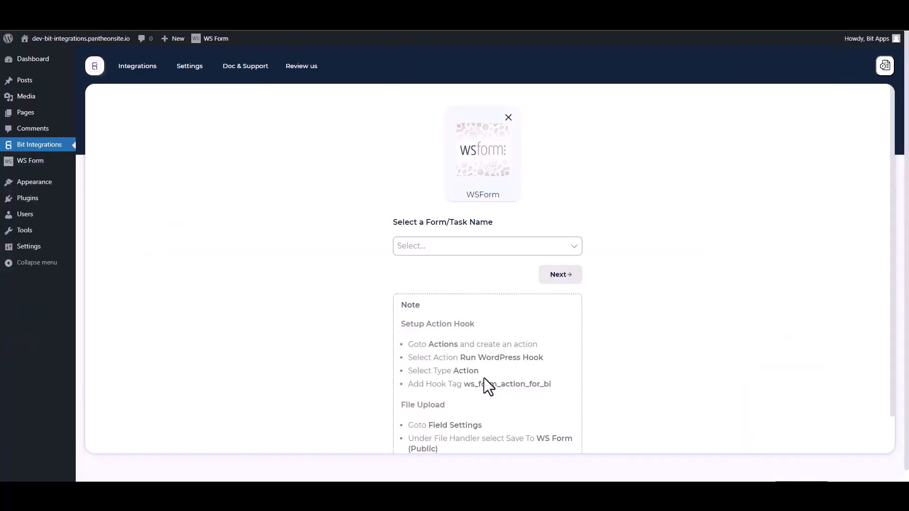
pyautogui.moveTo(558, 390); pyautogui.dragTo(468, 384)
pyautogui.hotkey('ctrl', 'c')
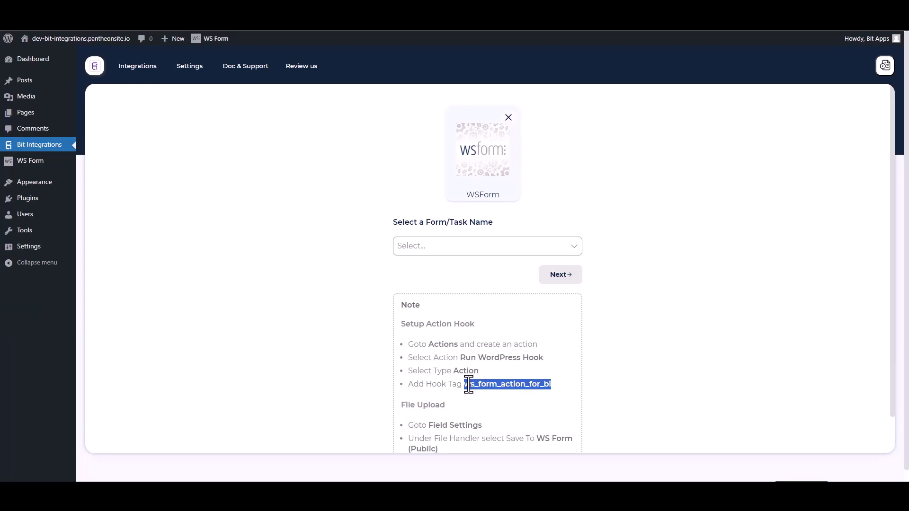
pyautogui.click(350, 10)
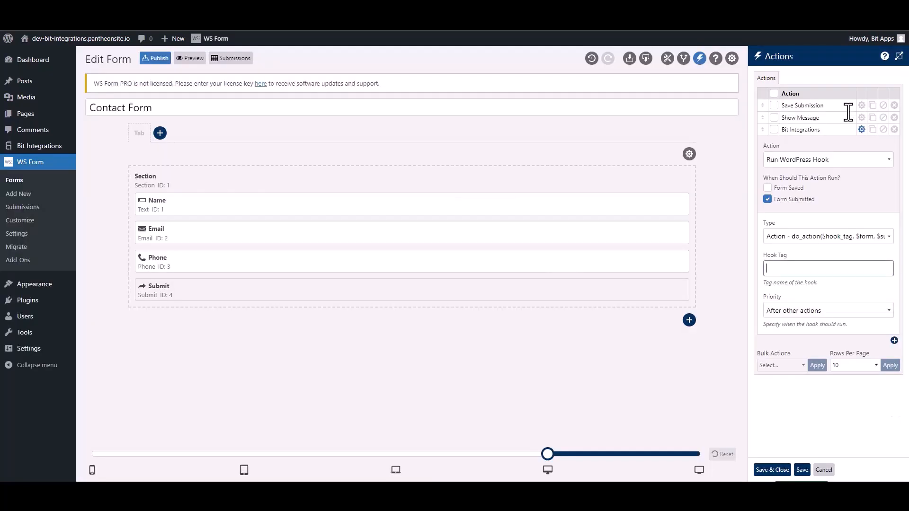
# - Paste ws_form_action_for_bi as the action's Hook Tag and save the actions
pyautogui.click(796, 270)
pyautogui.hotkey('ctrl', 'v')
pyautogui.click(773, 470)
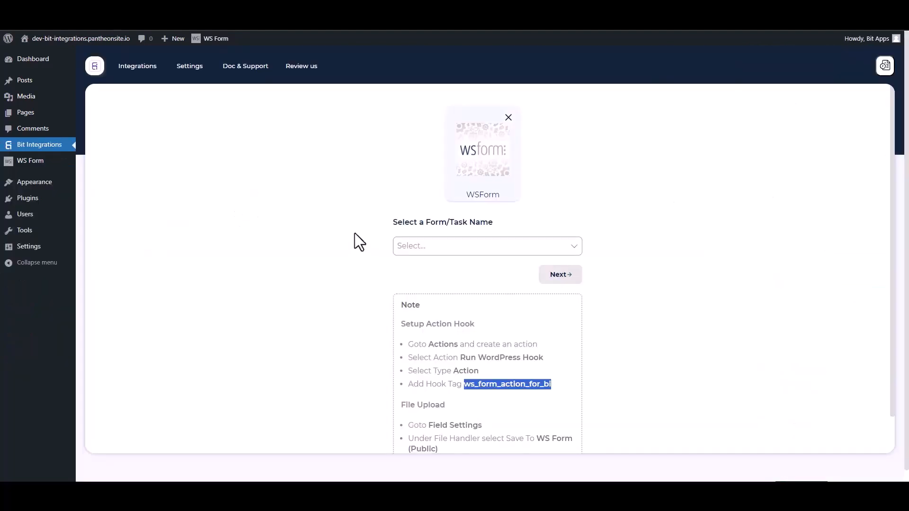
# - Select Contact Form as the WS Form trigger form and continue
pyautogui.click(336, 221)
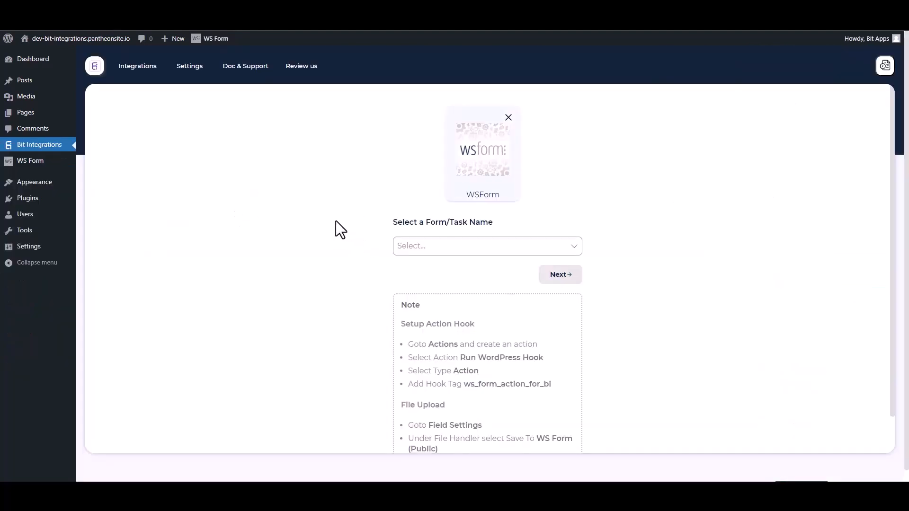
pyautogui.click(445, 247)
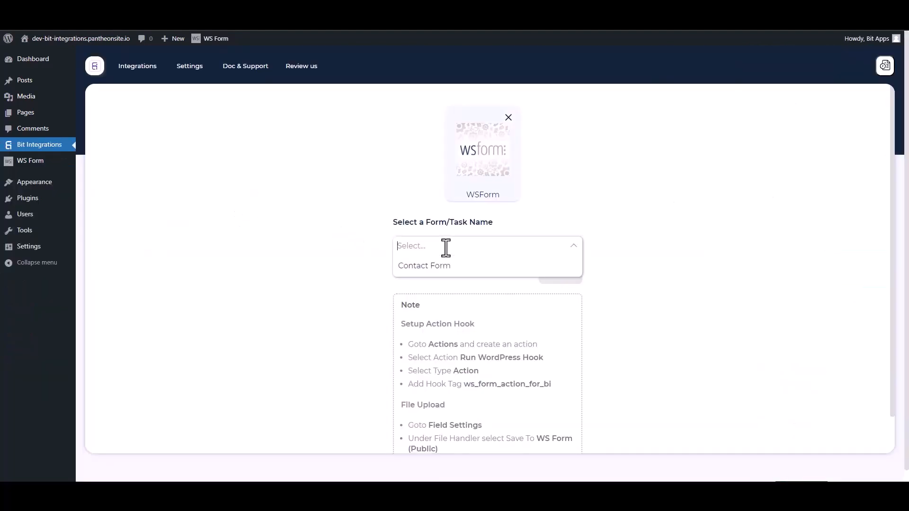
pyautogui.click(421, 266)
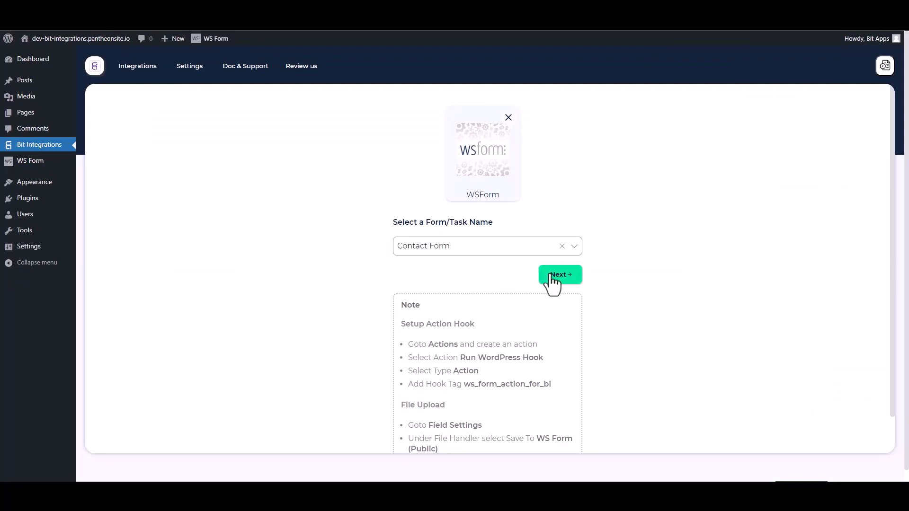
pyautogui.click(548, 277)
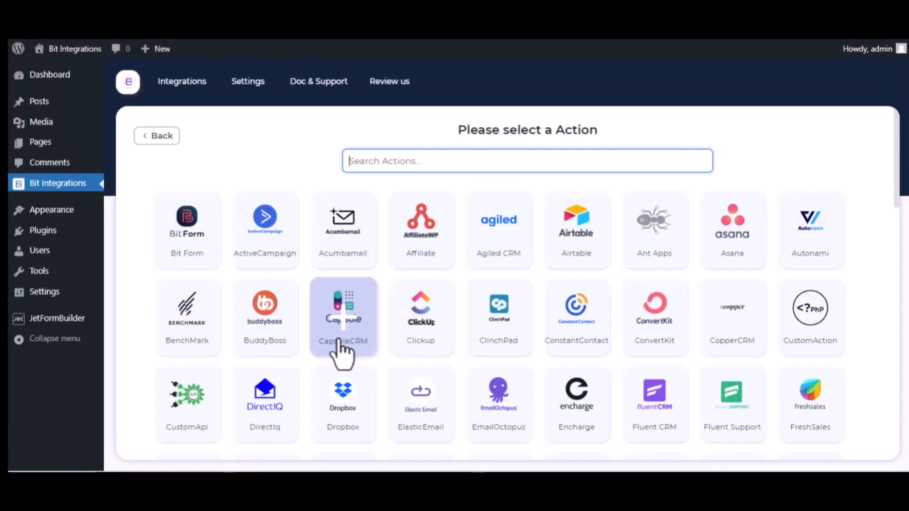
# - Choose Trello as the action app and go to its API key page
pyautogui.write('tre')
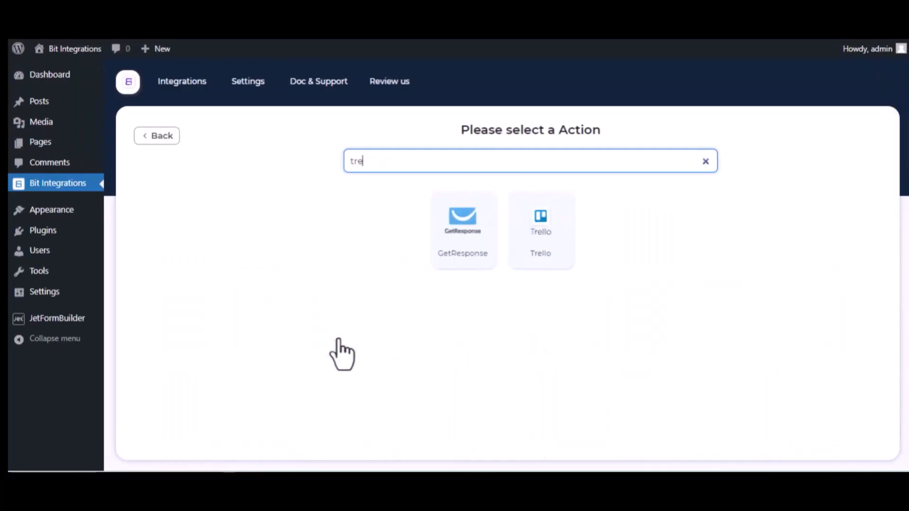
pyautogui.write('ll')
pyautogui.click(514, 246)
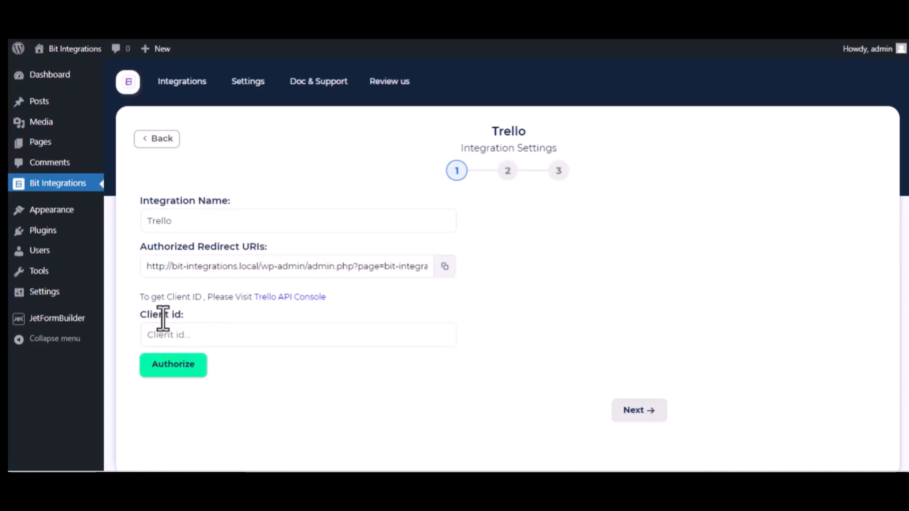
pyautogui.click(315, 298)
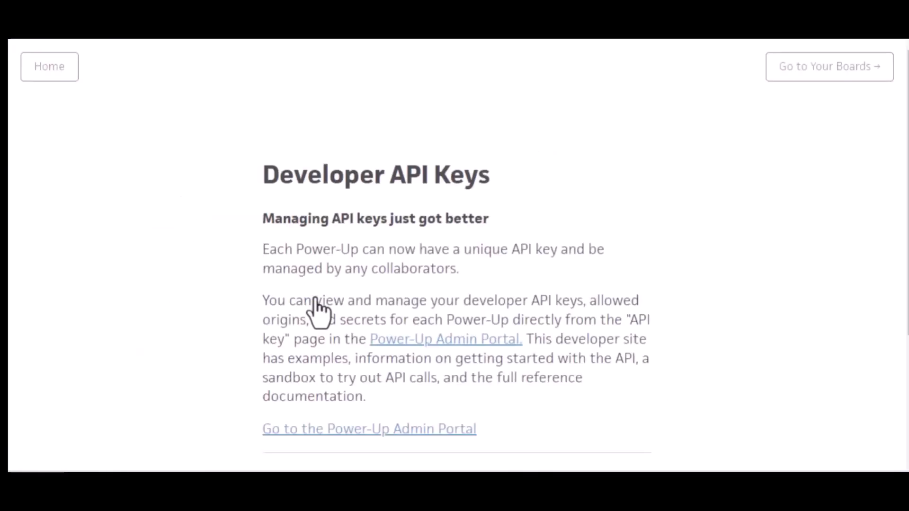
# - Accept Trello's Developer Terms in the Power-Up Admin Portal and start a new integration
pyautogui.click(456, 344)
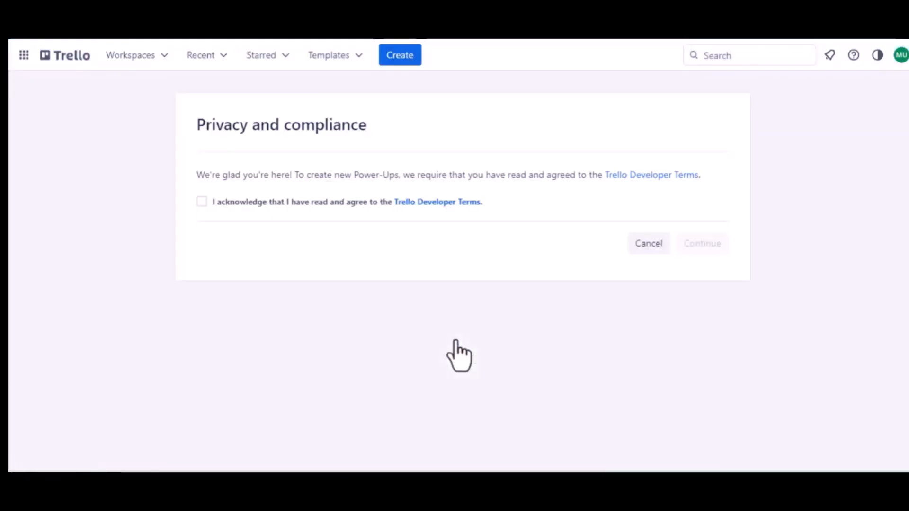
pyautogui.click(200, 201)
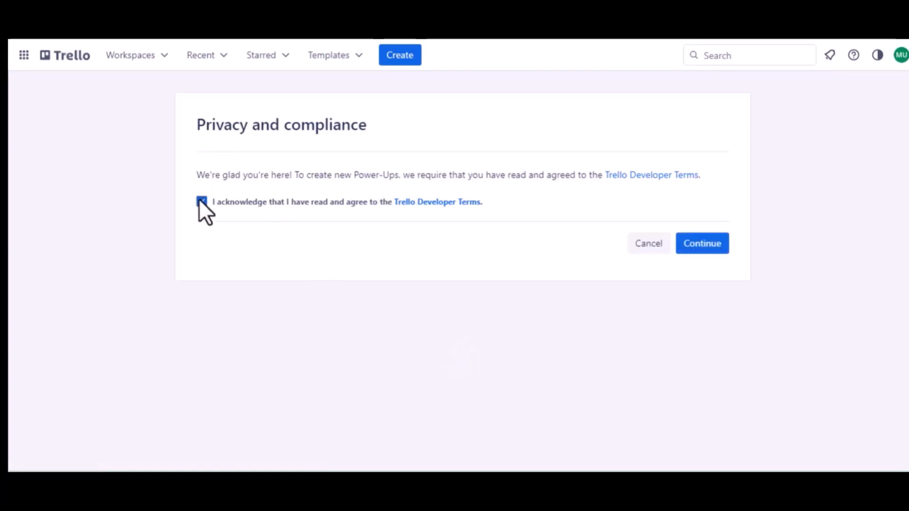
pyautogui.click(686, 244)
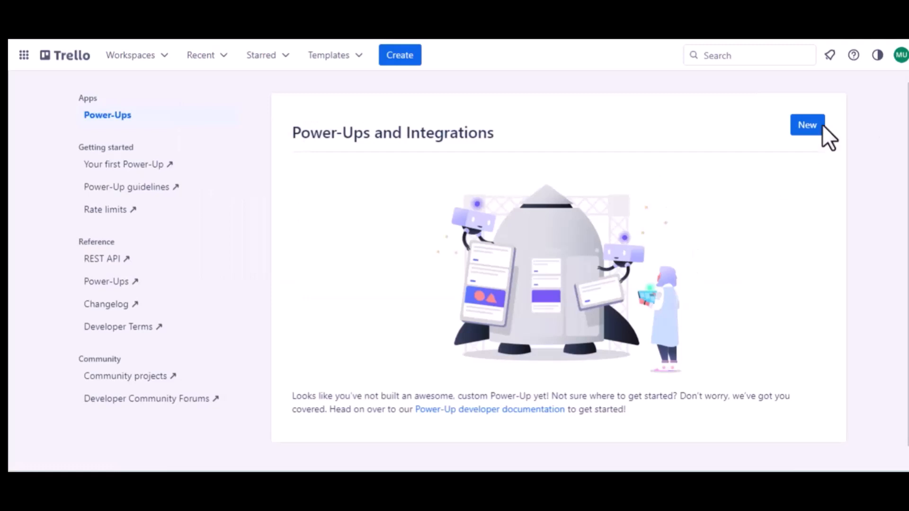
pyautogui.click(809, 131)
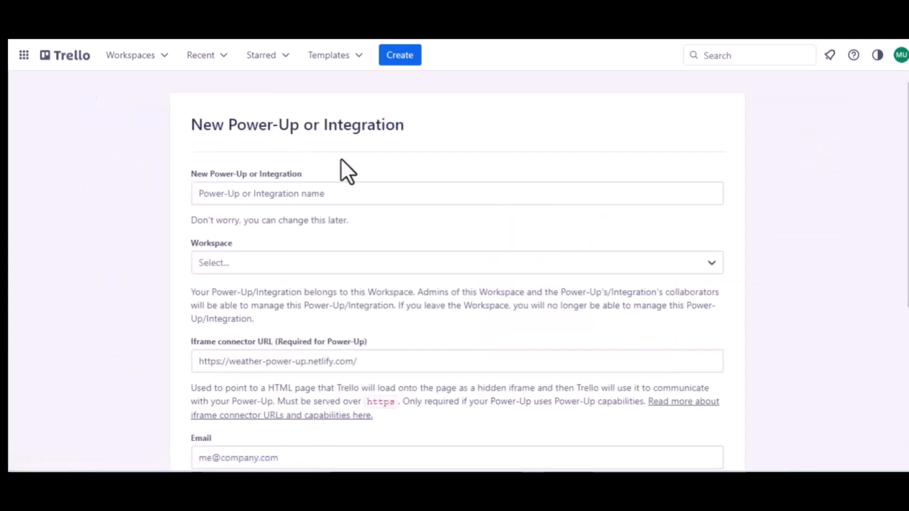
# - Name the new Power-Up 'Jet Form Builder' and assign it to Trello Workspace
pyautogui.click(291, 194)
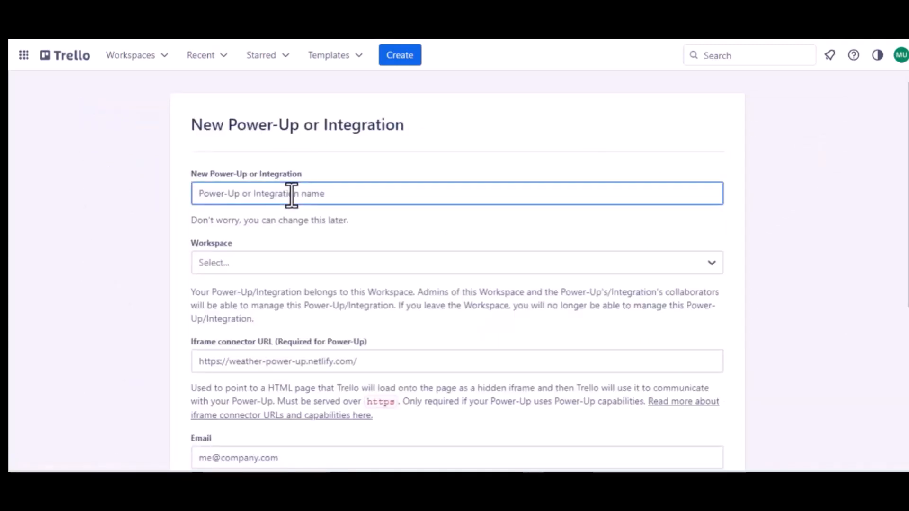
pyautogui.write('Jet Form ')
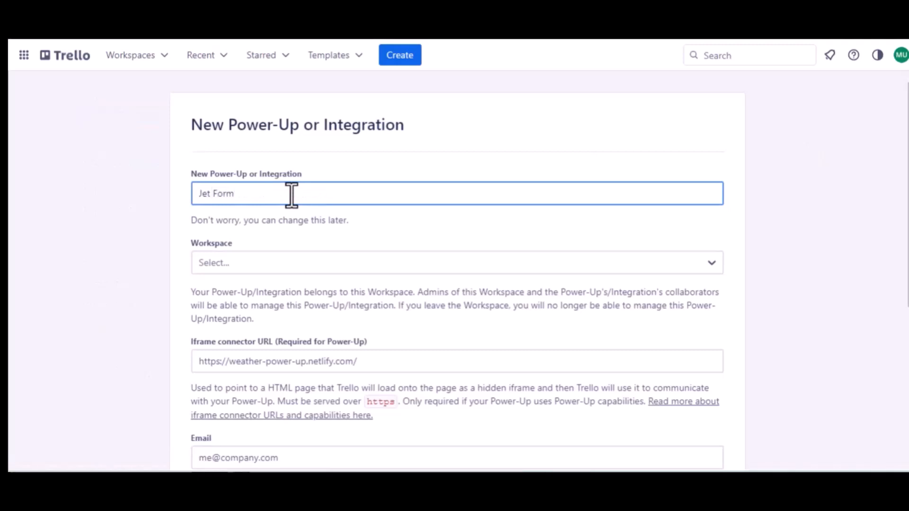
pyautogui.write('Buider')
pyautogui.click(248, 194)
pyautogui.write('l')
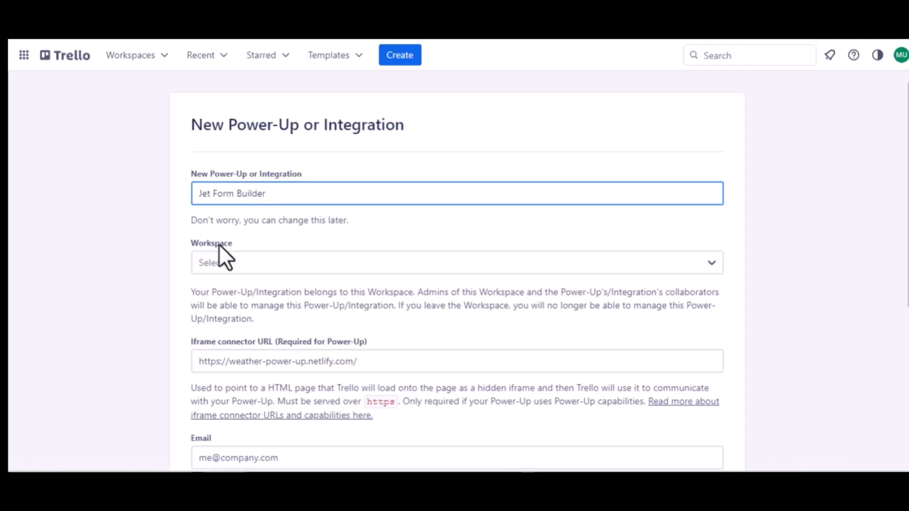
pyautogui.click(219, 258)
pyautogui.click(240, 312)
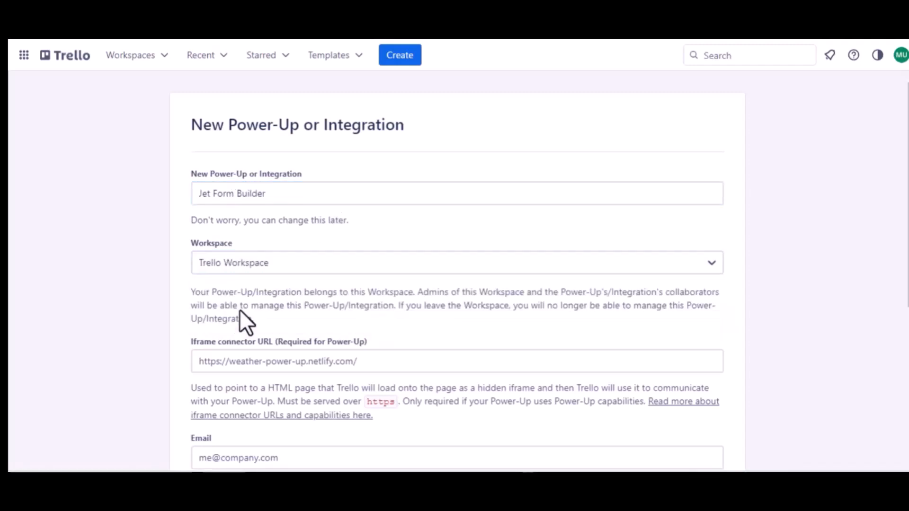
# - Enter the contact e-mail, reuse it as support contact, and set author to Bit Apps
pyautogui.scroll(-2, 239, 319)
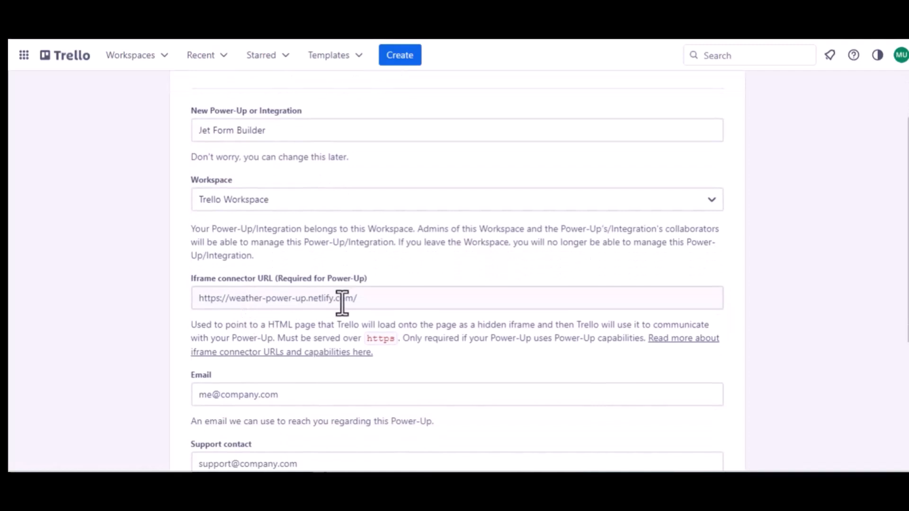
pyautogui.scroll(-2, 308, 294)
pyautogui.click(260, 293)
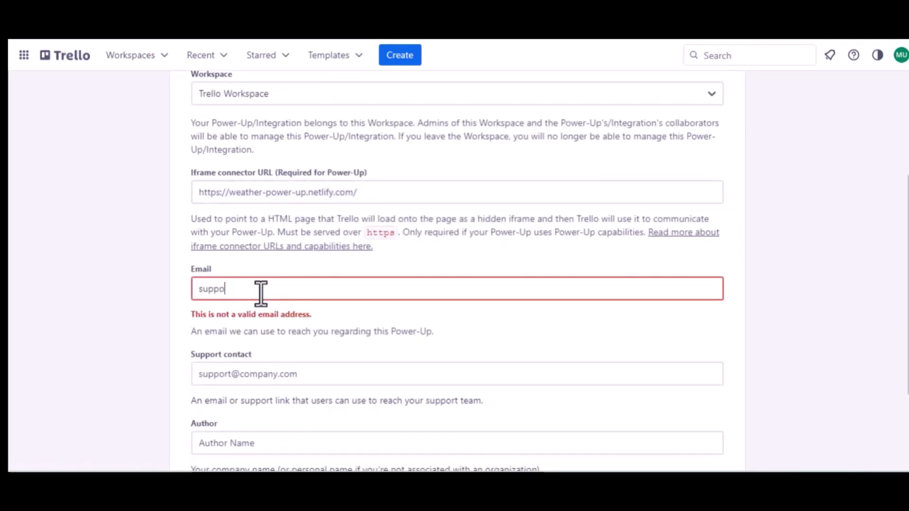
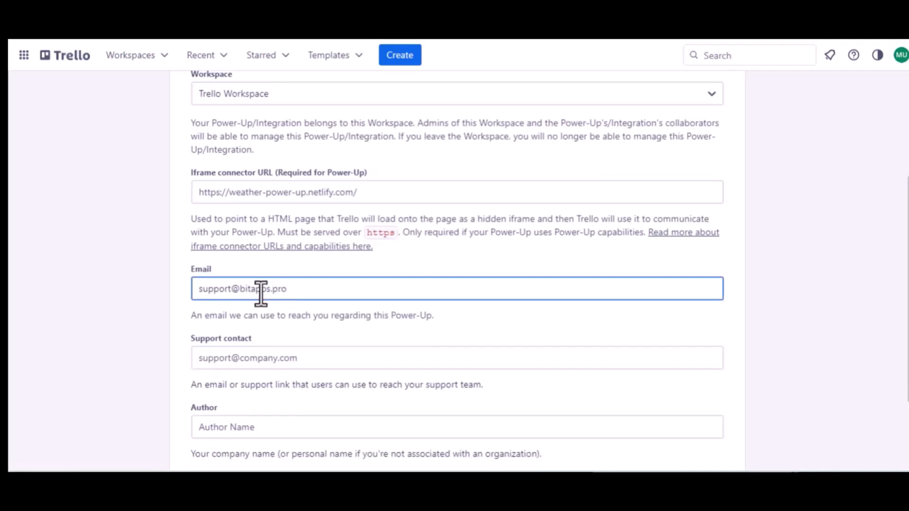
pyautogui.hotkey('ctrl', 'a')
pyautogui.hotkey('ctrl', 'c')
pyautogui.click(255, 359)
pyautogui.hotkey('ctrl', 'v')
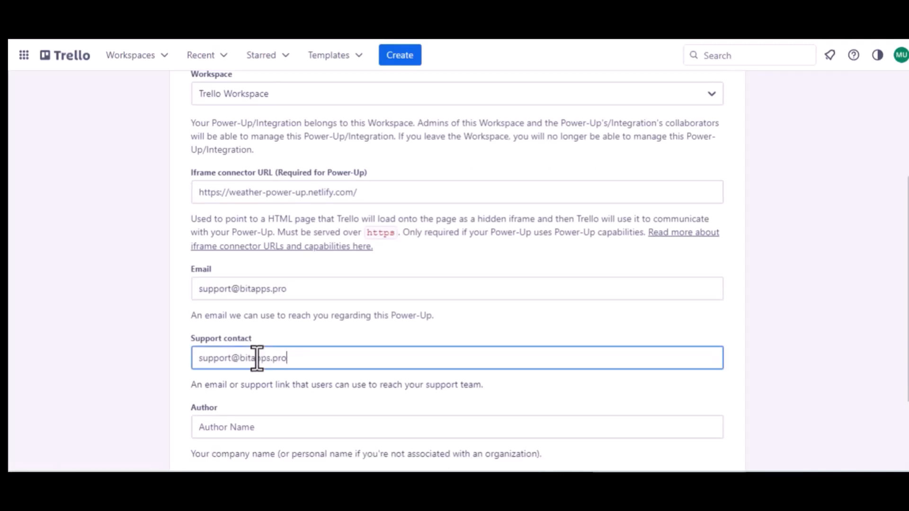
pyautogui.scroll(-2, 257, 359)
pyautogui.click(211, 326)
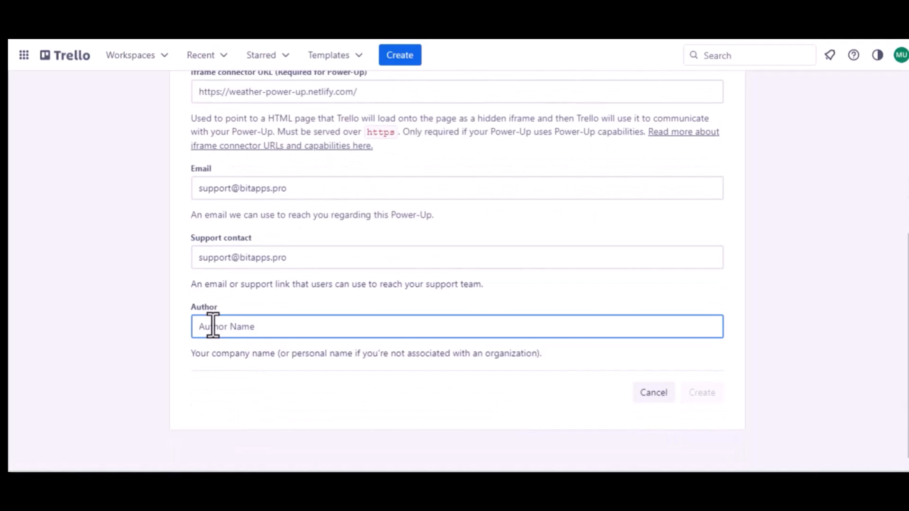
pyautogui.write('Bit')
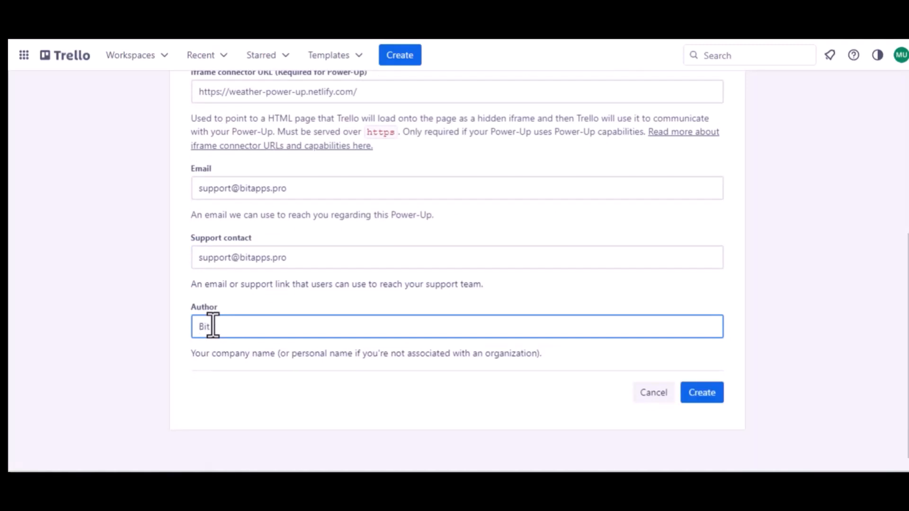
pyautogui.write(' Apps')
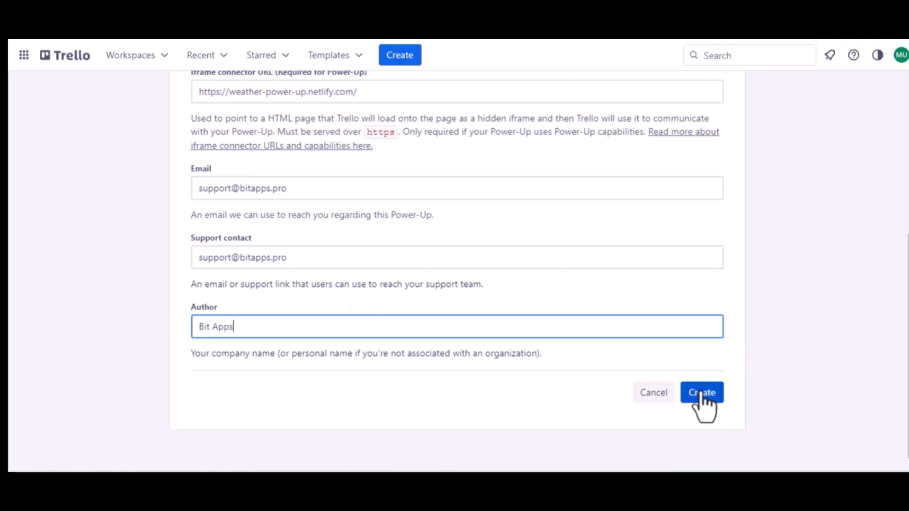
# - Create the Power-Up, generate its API key, and copy the authorized redirect URI
pyautogui.click(701, 394)
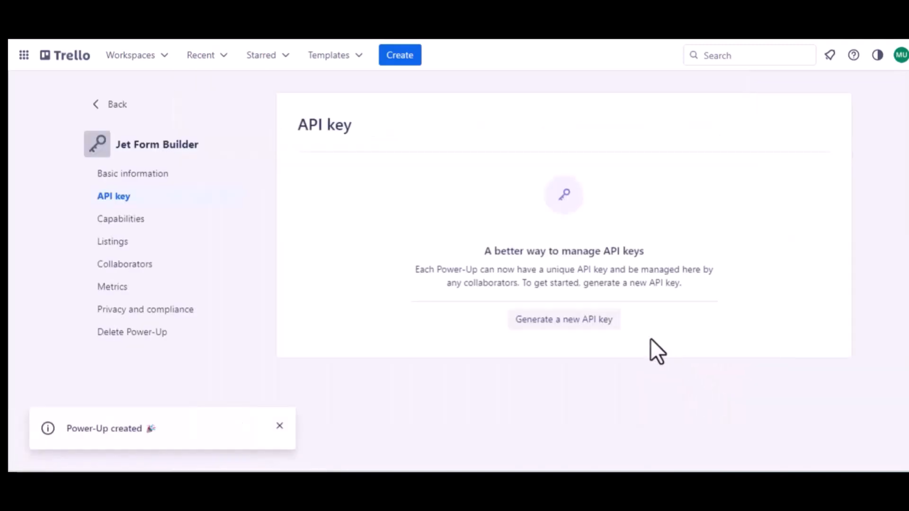
pyautogui.click(557, 321)
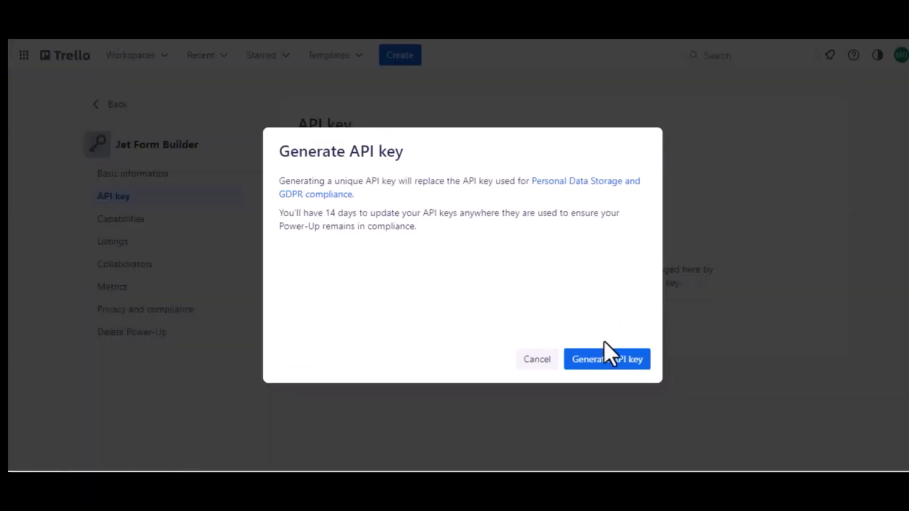
pyautogui.click(602, 362)
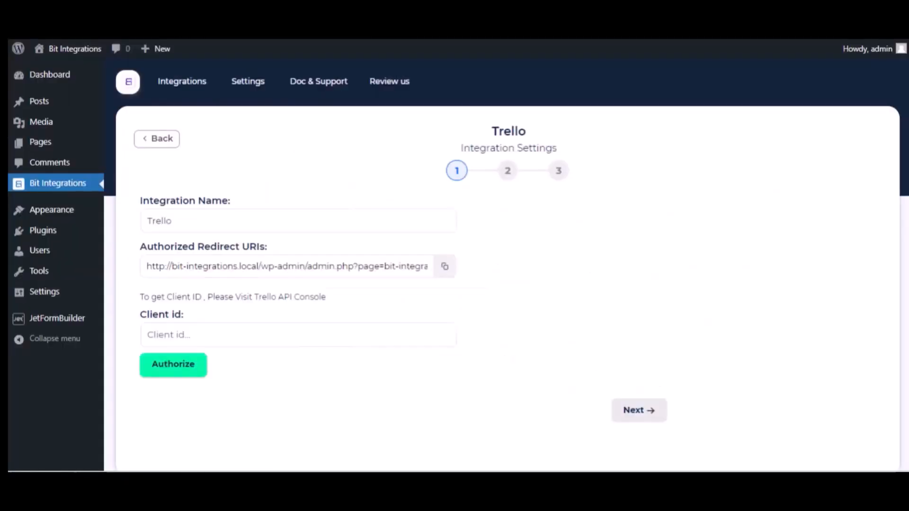
pyautogui.click(445, 266)
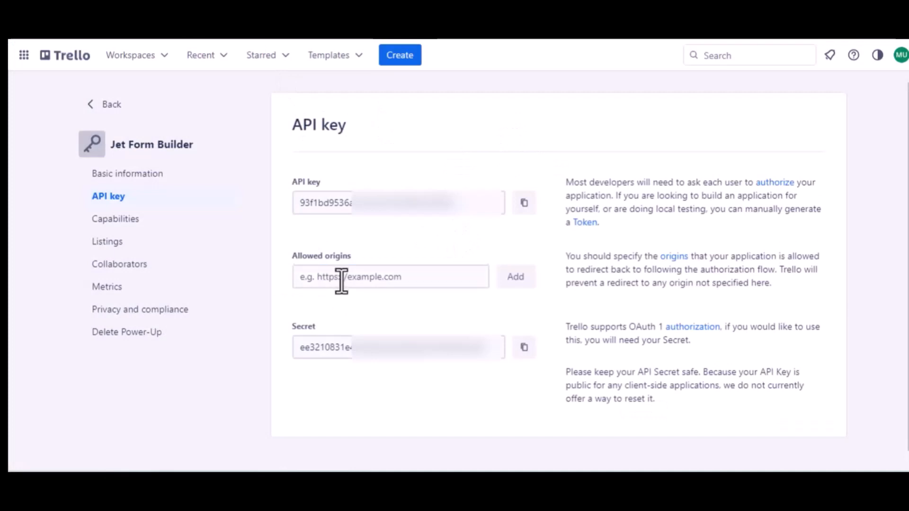
# - Add the redirect URI as an allowed origin and copy the Power-Up's API key
pyautogui.click(342, 277)
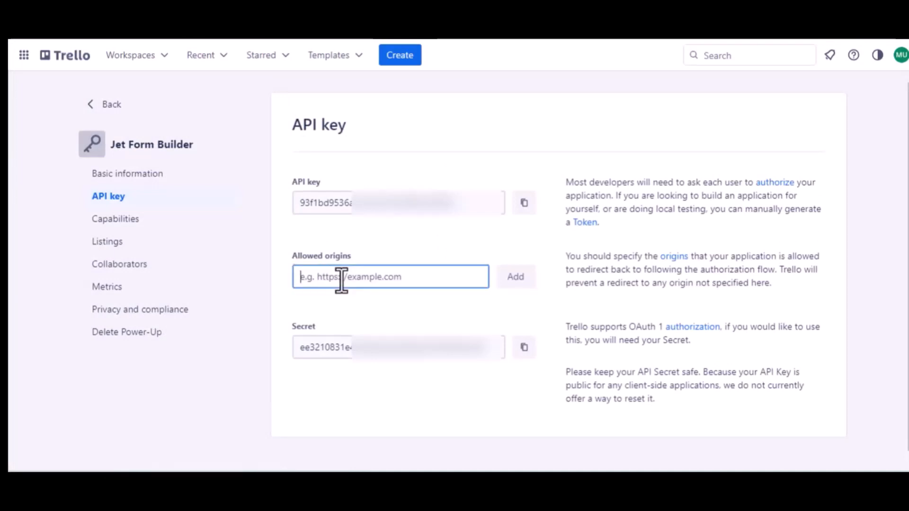
pyautogui.hotkey('ctrl', 'v')
pyautogui.click(514, 286)
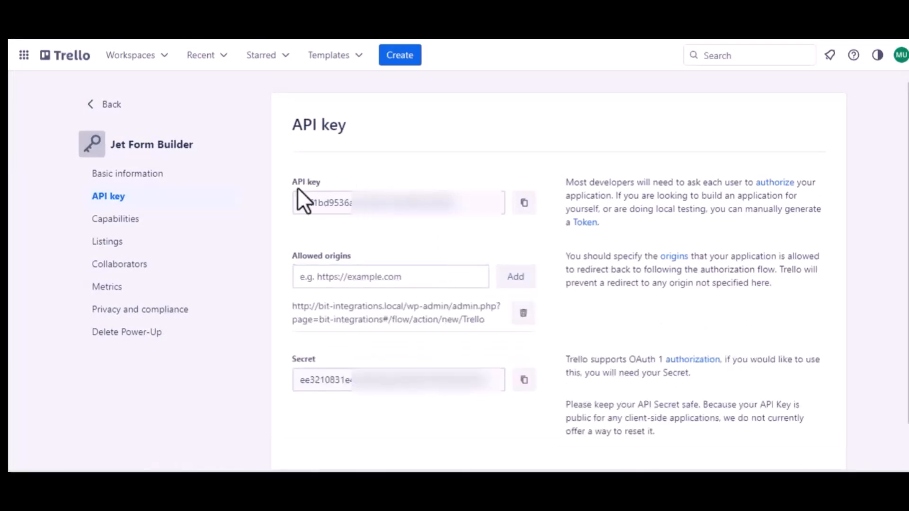
pyautogui.click(524, 202)
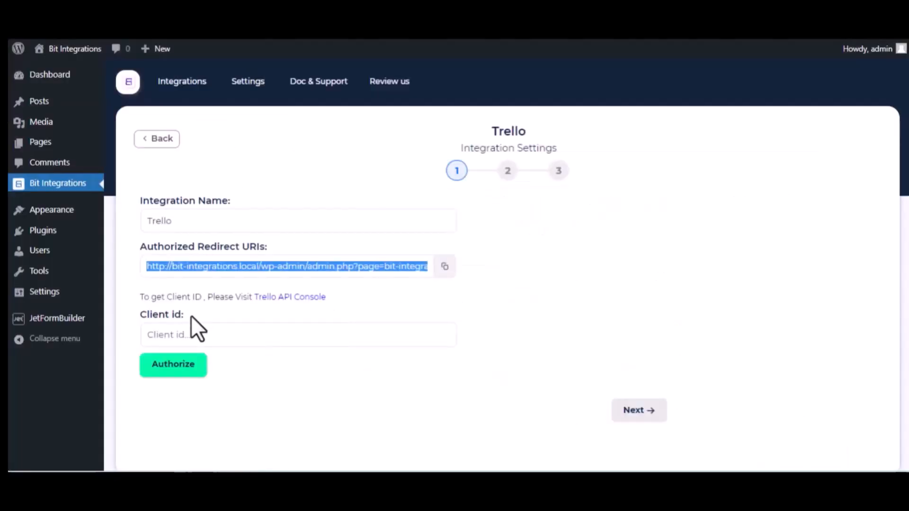
pyautogui.click(195, 332)
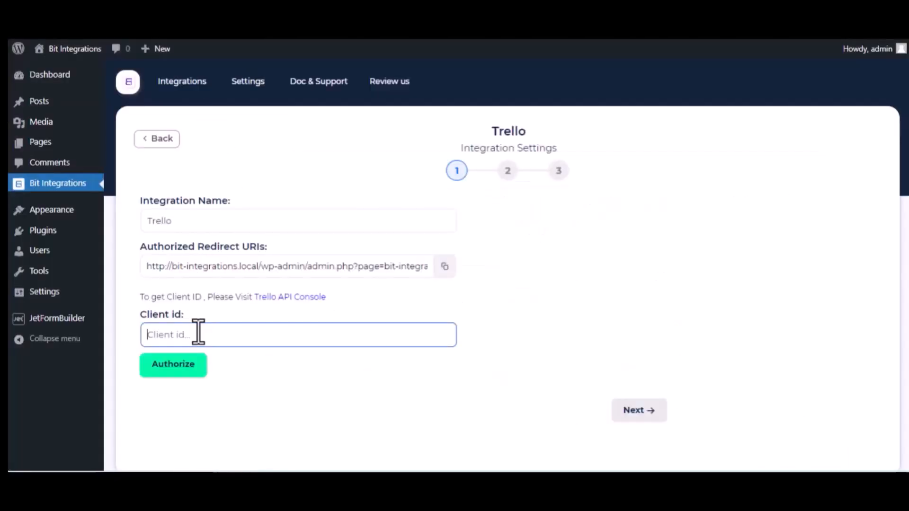
# - Paste the Trello API key as Client id and authorize, allowing Jet Form Builder access
pyautogui.hotkey('ctrl', 'v')
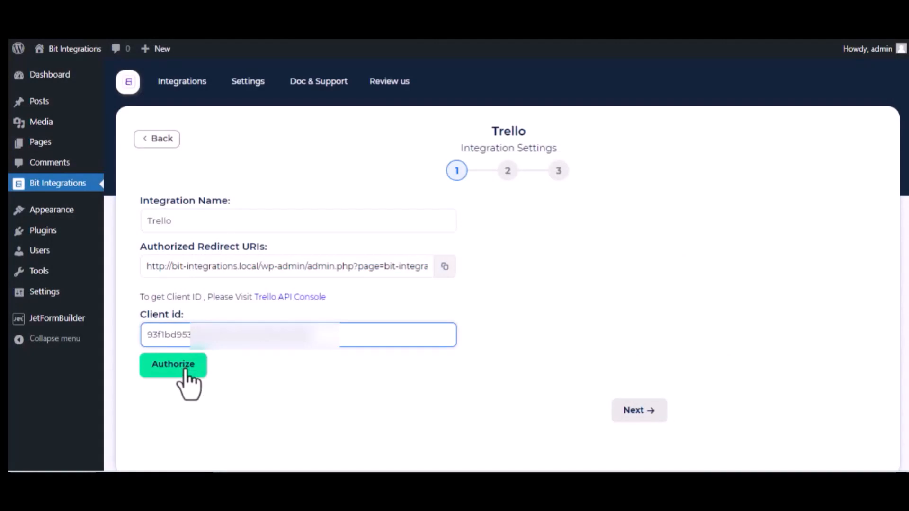
pyautogui.click(185, 369)
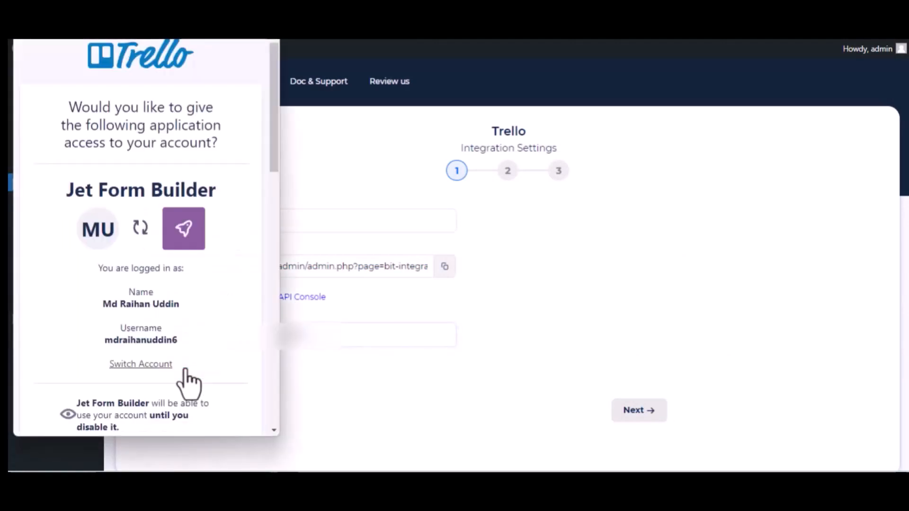
pyautogui.scroll(-12, 189, 385)
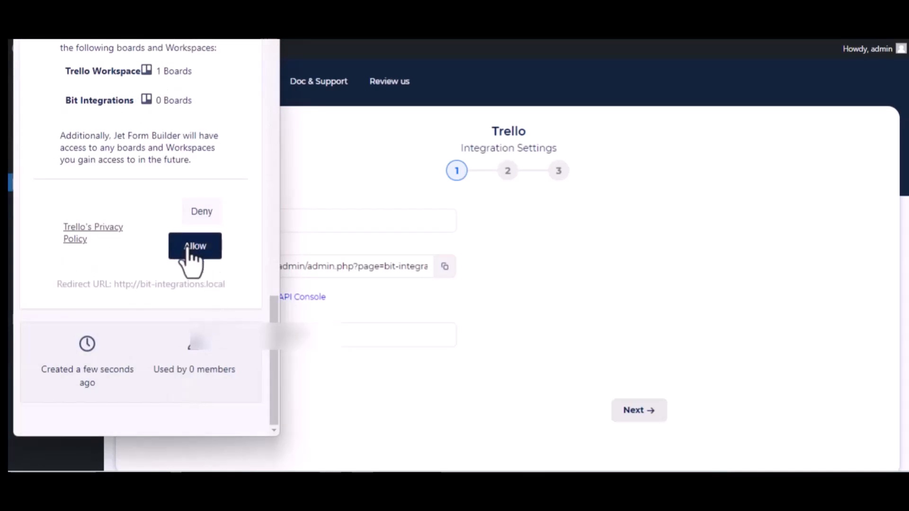
pyautogui.click(188, 248)
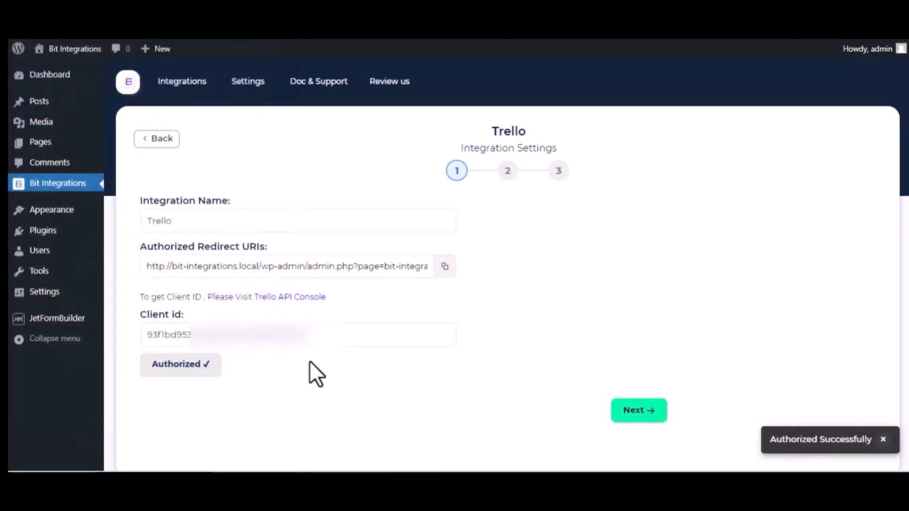
pyautogui.click(334, 343)
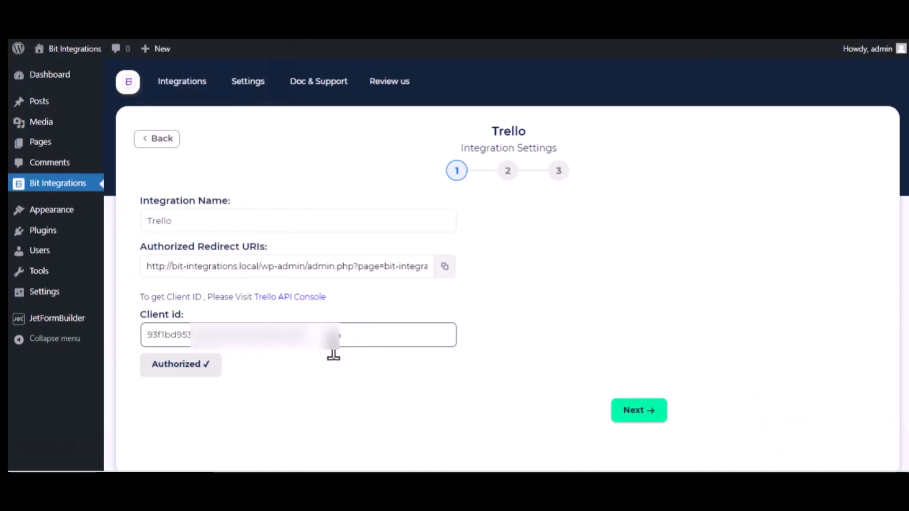
pyautogui.scroll(-1, 333, 351)
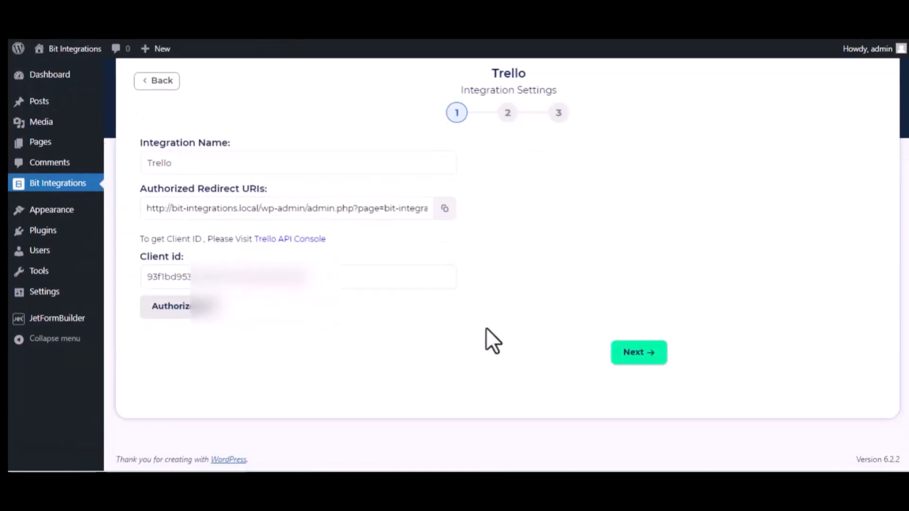
# - Pick the Bit Integrations board and its To Do list for new Trello cards
pyautogui.click(644, 359)
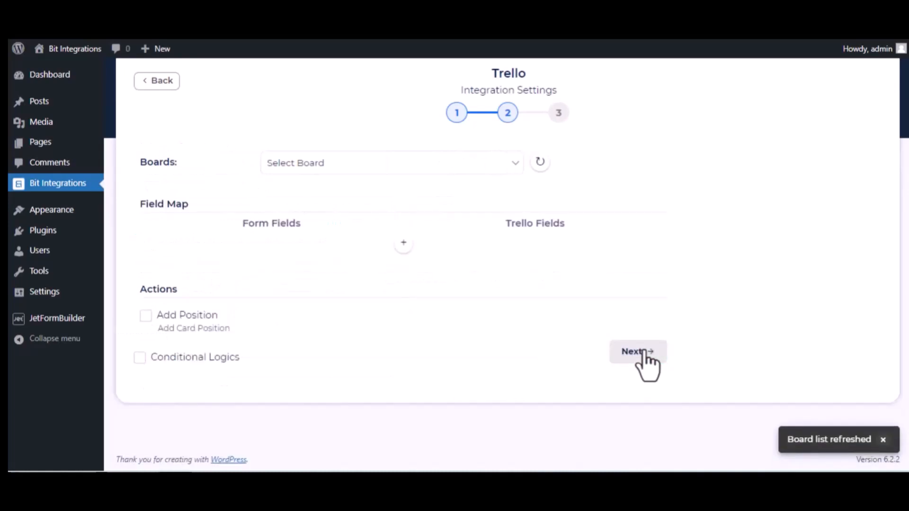
pyautogui.click(343, 163)
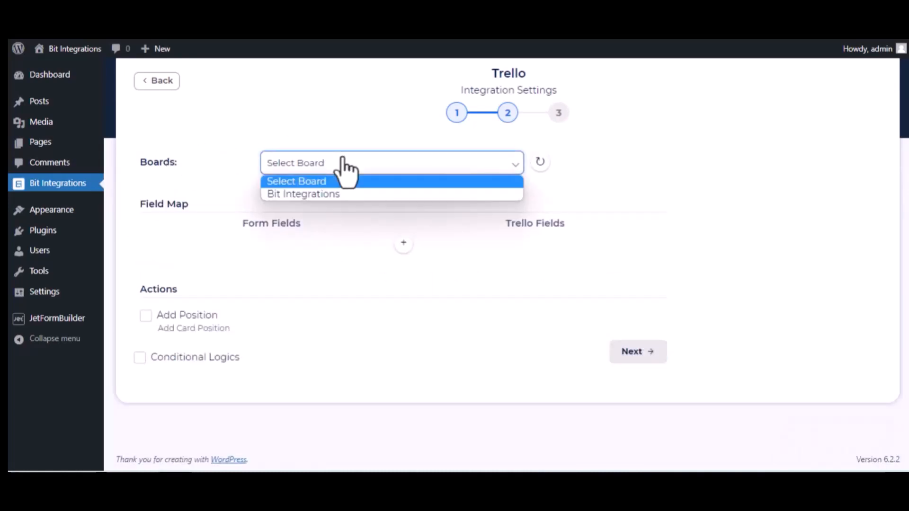
pyautogui.click(340, 194)
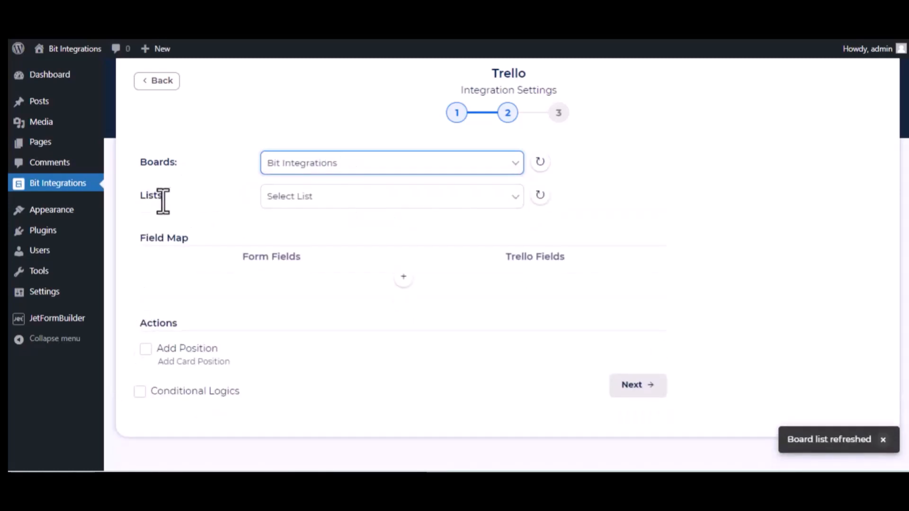
pyautogui.click(302, 200)
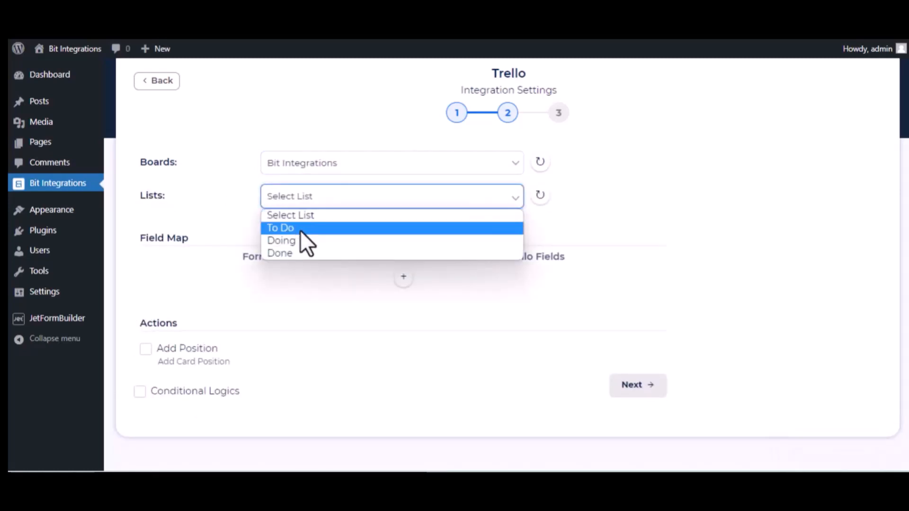
pyautogui.click(301, 229)
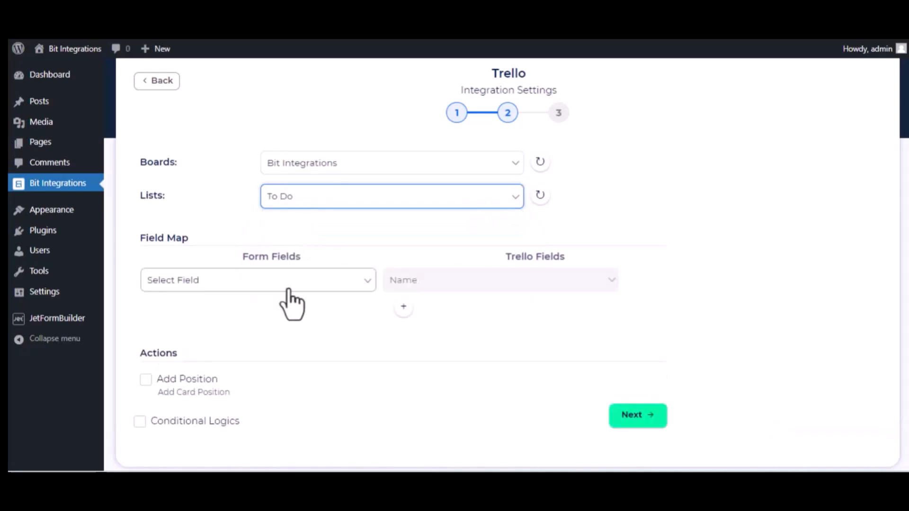
# - Map the form's name field to Name and its description field to Description
pyautogui.click(314, 284)
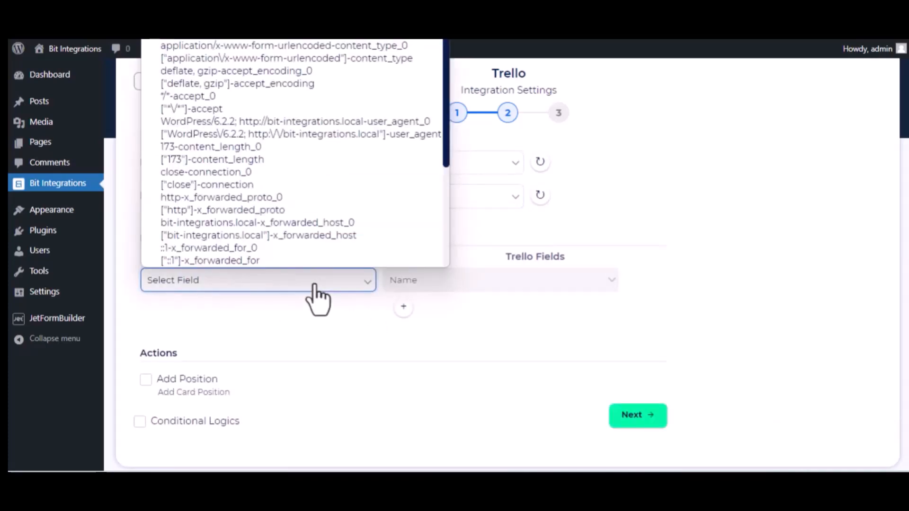
pyautogui.scroll(-3, 289, 209)
pyautogui.click(257, 198)
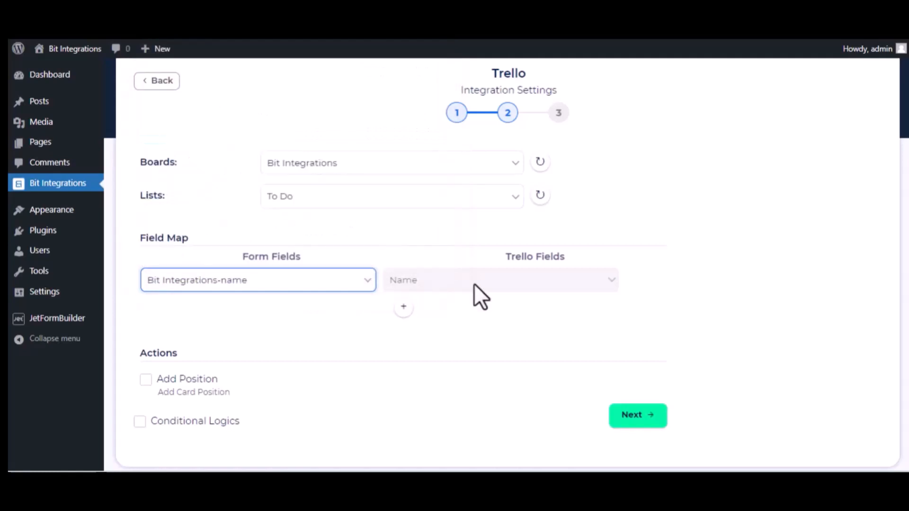
pyautogui.click(403, 307)
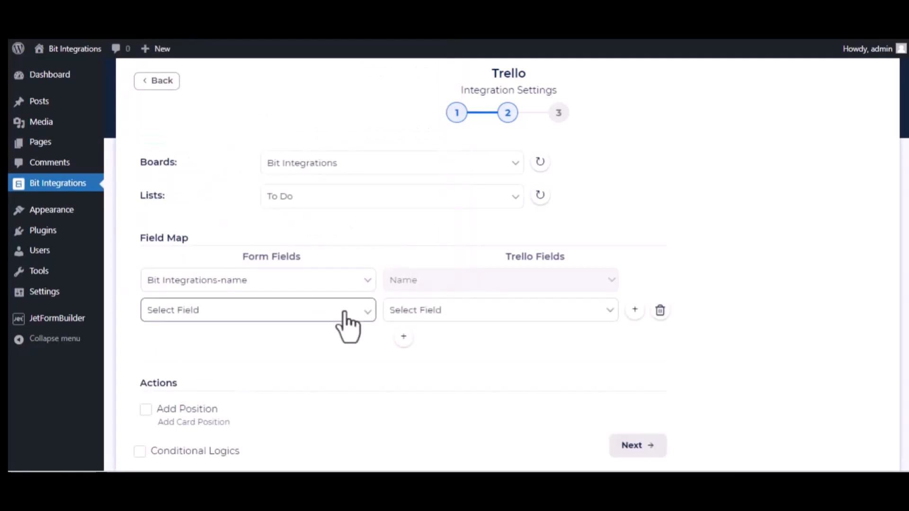
pyautogui.click(345, 312)
pyautogui.scroll(-5, 313, 244)
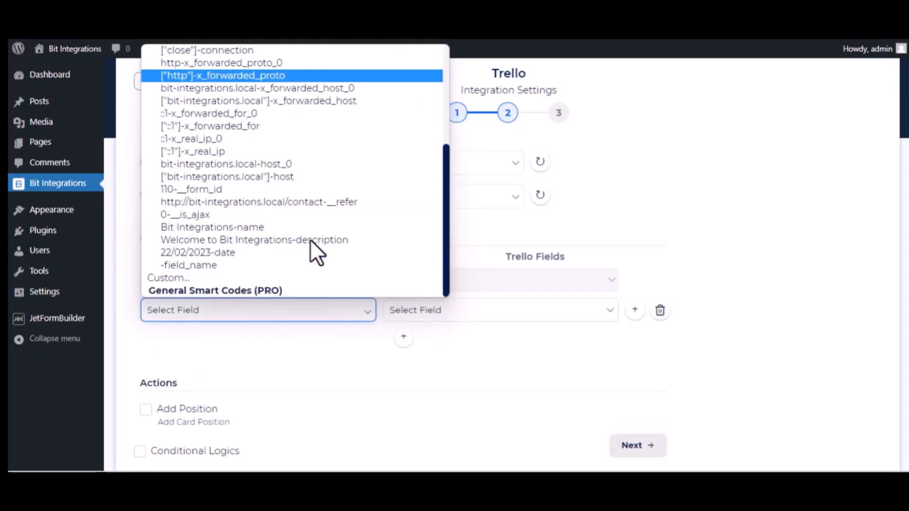
pyautogui.click(260, 242)
pyautogui.click(500, 316)
pyautogui.click(482, 341)
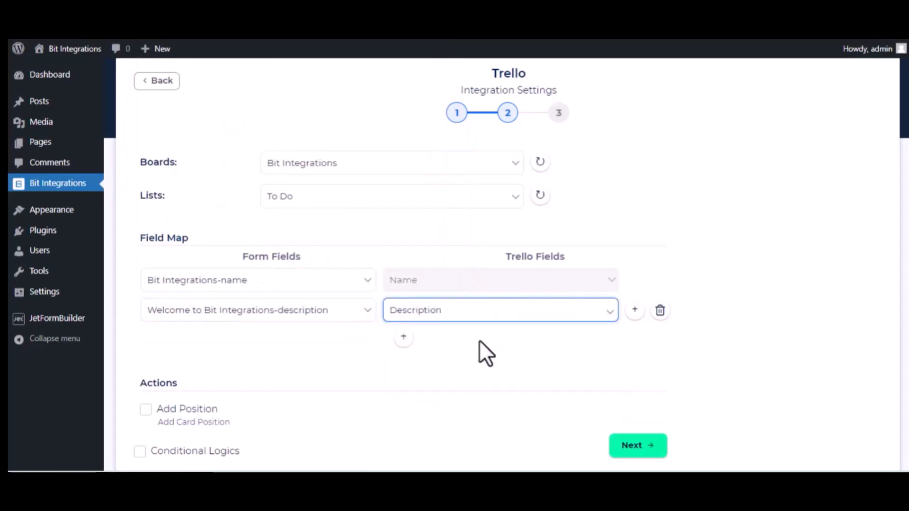
# - Add a third mapping sending the form's 22/02/2023 date field to the card's Date
pyautogui.click(404, 337)
pyautogui.click(314, 342)
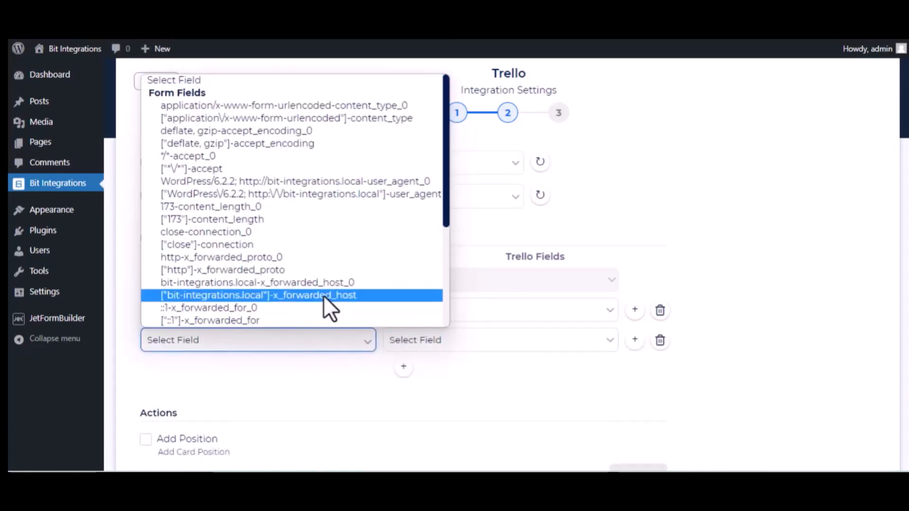
pyautogui.scroll(-5, 323, 298)
pyautogui.click(269, 282)
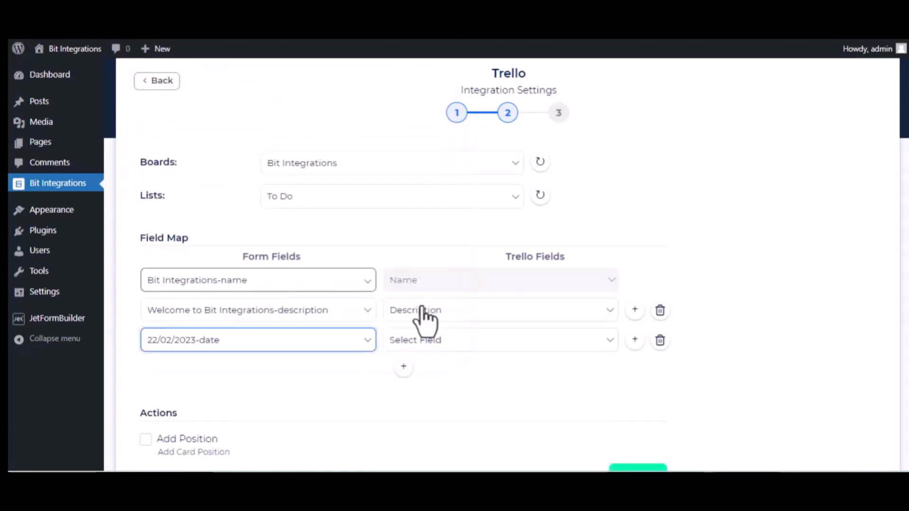
pyautogui.click(450, 342)
pyautogui.click(426, 384)
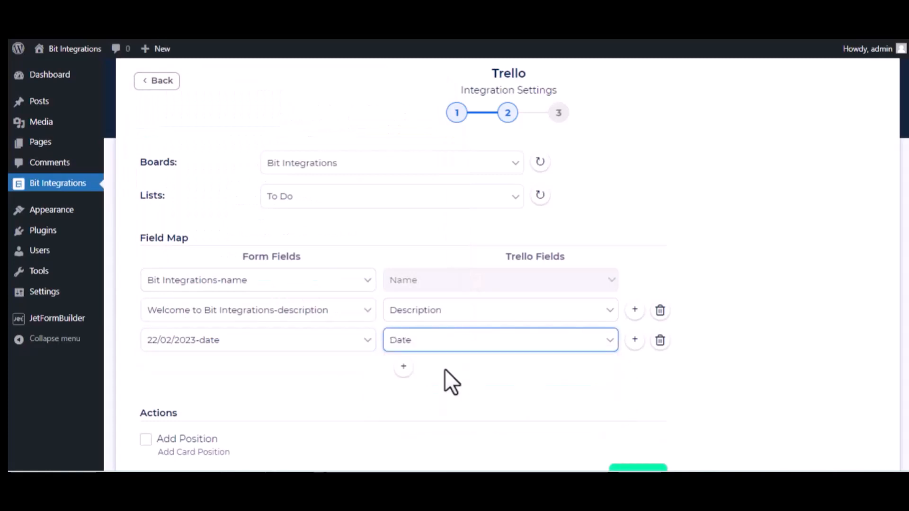
# - Continue to the final step and finish and save the Trello integration
pyautogui.scroll(-3, 284, 412)
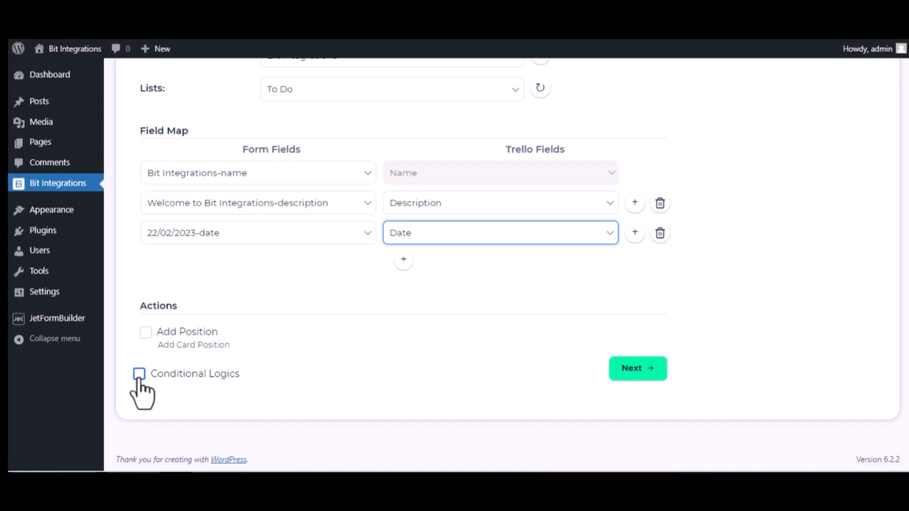
pyautogui.click(648, 368)
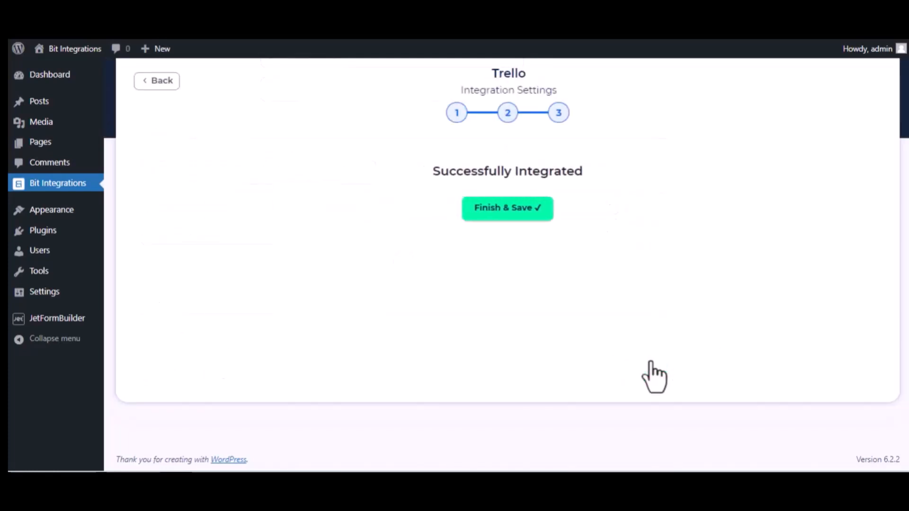
pyautogui.click(505, 210)
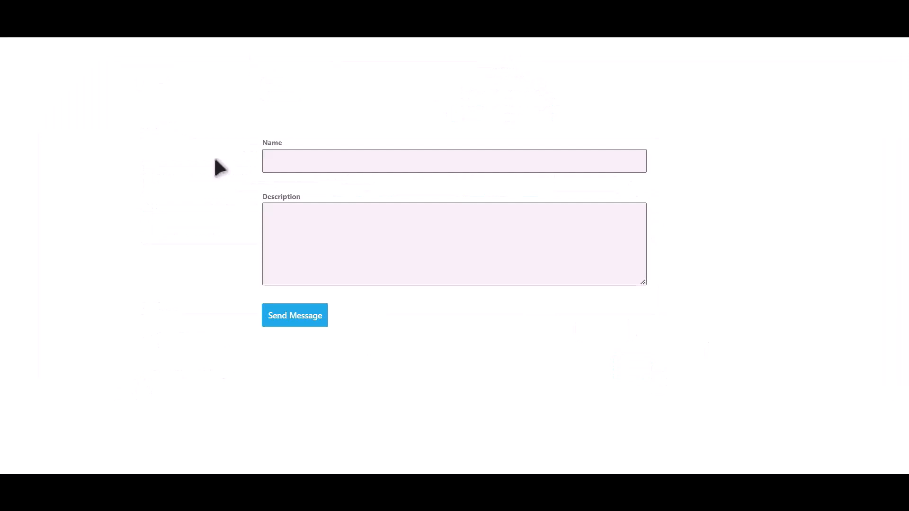
# - Fill the contact form with name 'Bit Integrations' and description 'Welcome to Bit Integrations Plugin'
pyautogui.click(402, 161)
pyautogui.write('Bi')
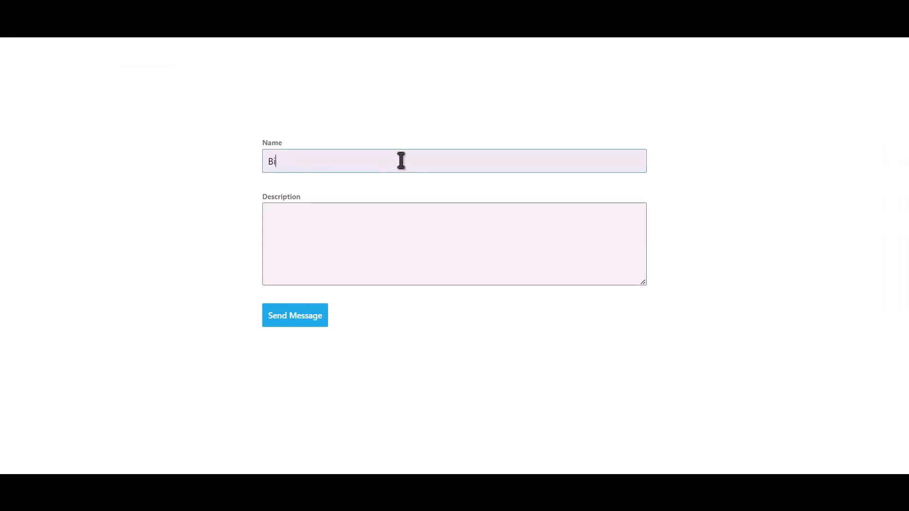
pyautogui.write('t Integrations')
pyautogui.press('Tab')
pyautogui.write('Welcome ')
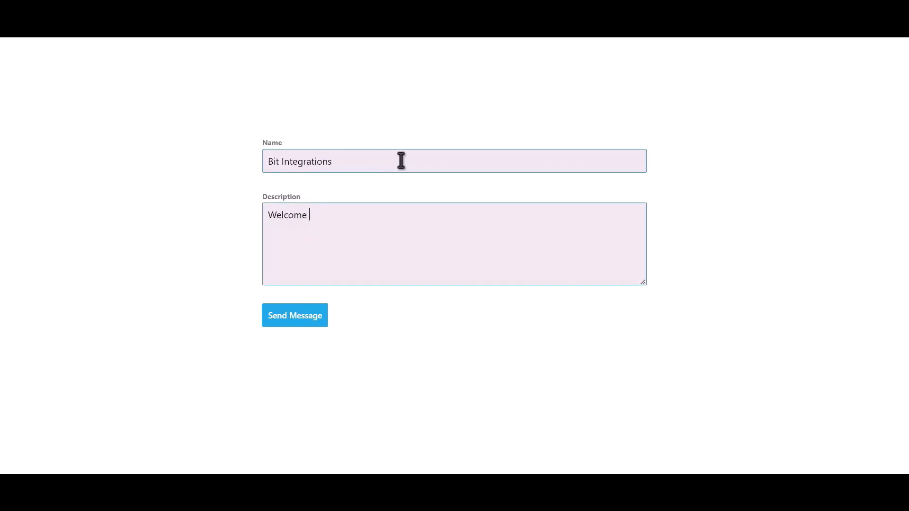
pyautogui.write('to Bit Integrations Plugin')
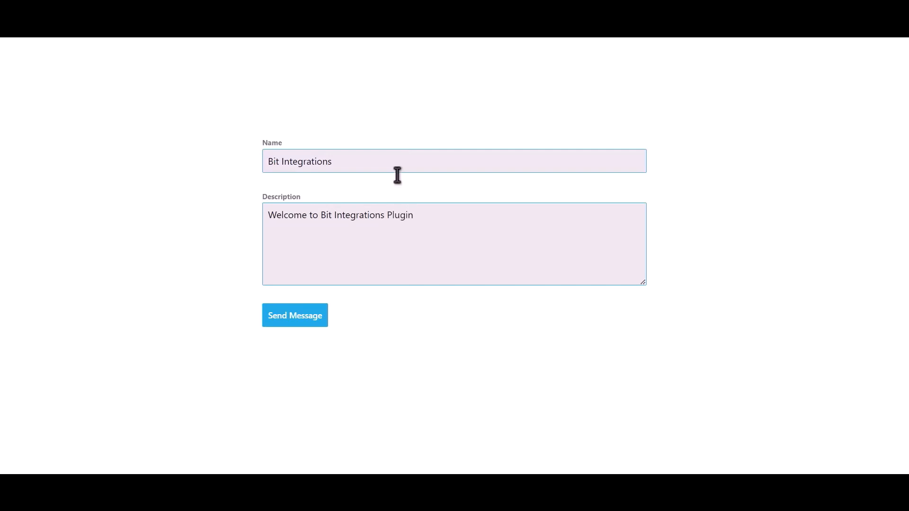
# - Submit the form and open the new Bit Integrations card in Trello's To Do list
pyautogui.click(305, 318)
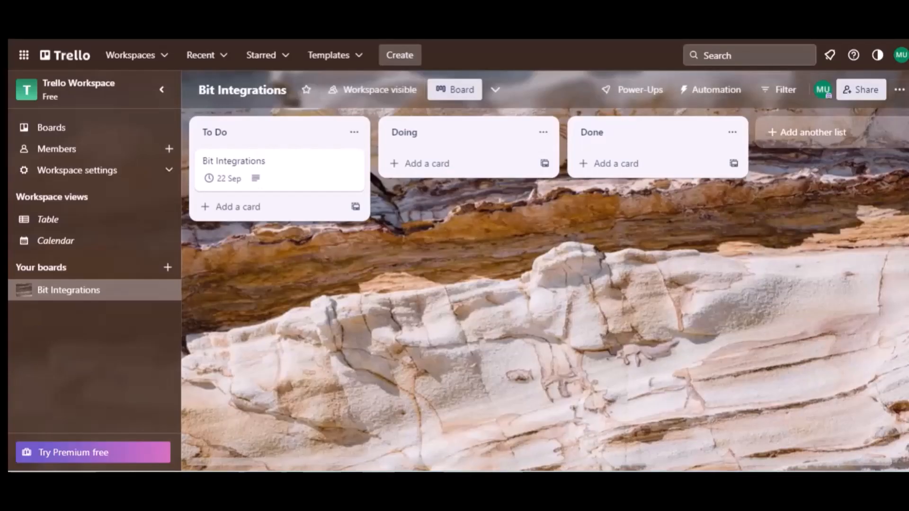
pyautogui.click(241, 139)
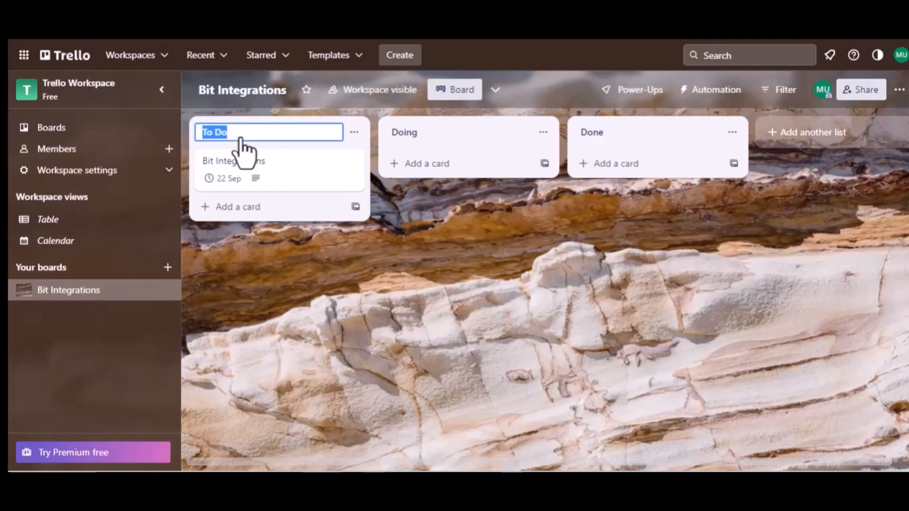
pyautogui.click(249, 160)
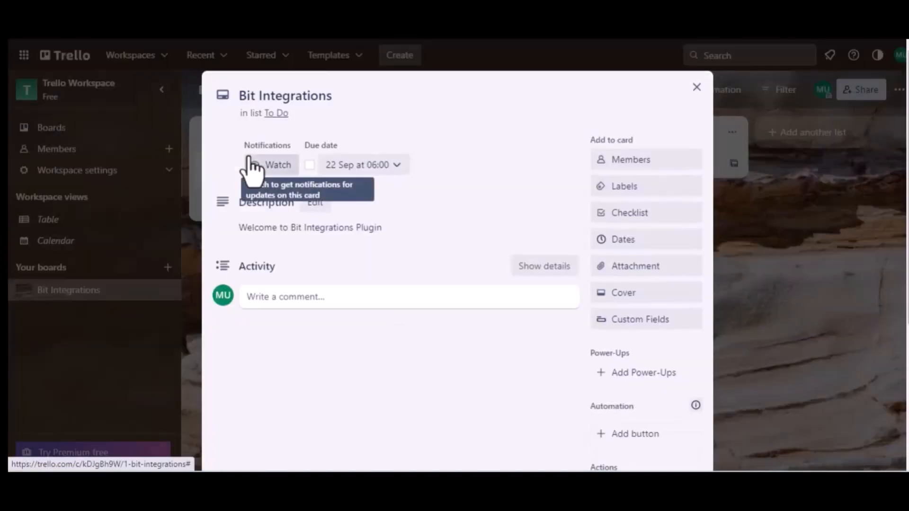